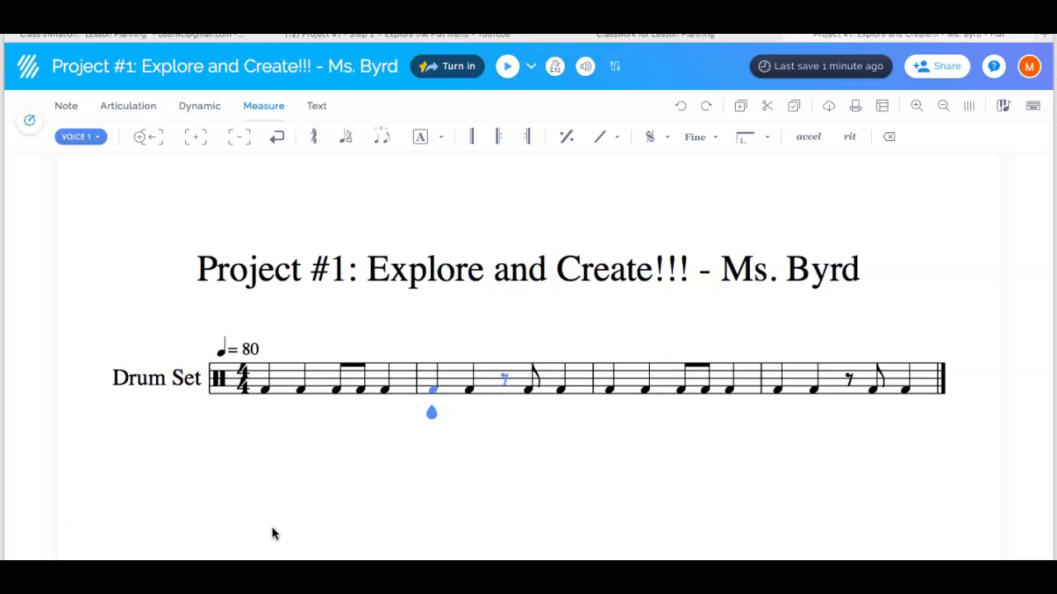
# Add a snare note on beat two of measure 1
pyautogui.click(268, 394)
pyautogui.click(283, 465)
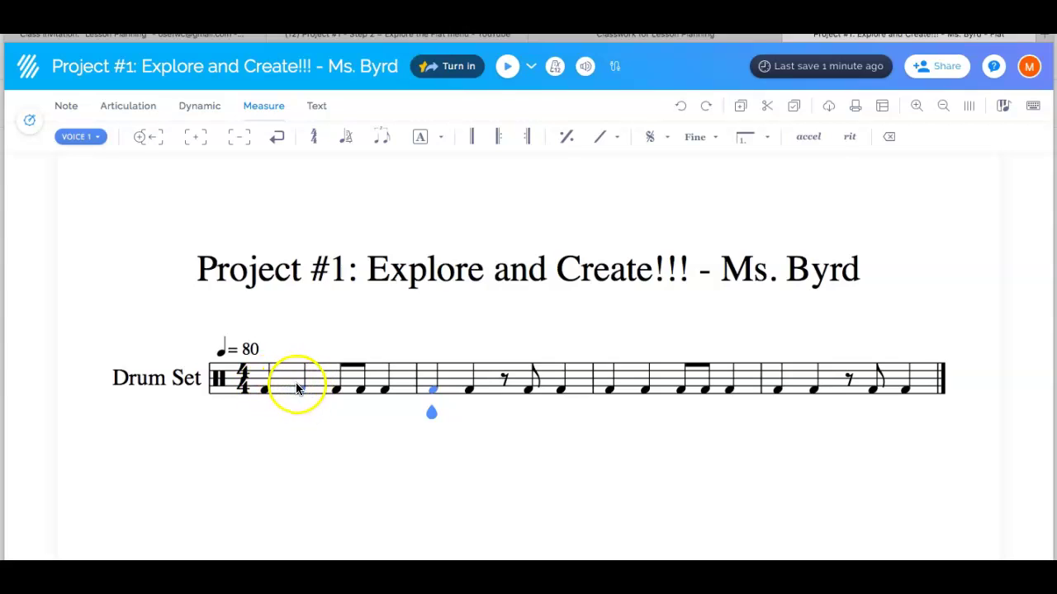
pyautogui.click(300, 386)
pyautogui.click(300, 383)
pyautogui.moveTo(301, 384)
pyautogui.mouseDown()
pyautogui.moveTo(302, 367)
pyautogui.moveTo(302, 386)
pyautogui.moveTo(303, 376)
pyautogui.mouseUp()
pyautogui.click(302, 374)
pyautogui.moveTo(303, 377); pyautogui.dragTo(301, 404)
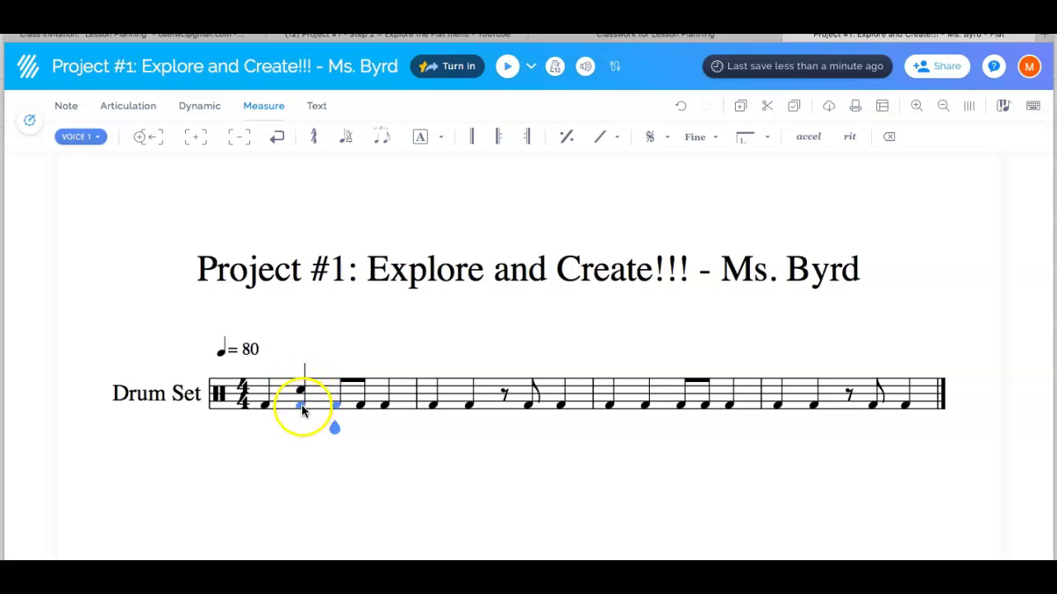
# Turn beat four of measure 1 into a rest and enter a snare note there
pyautogui.click(385, 407)
pyautogui.click(384, 412)
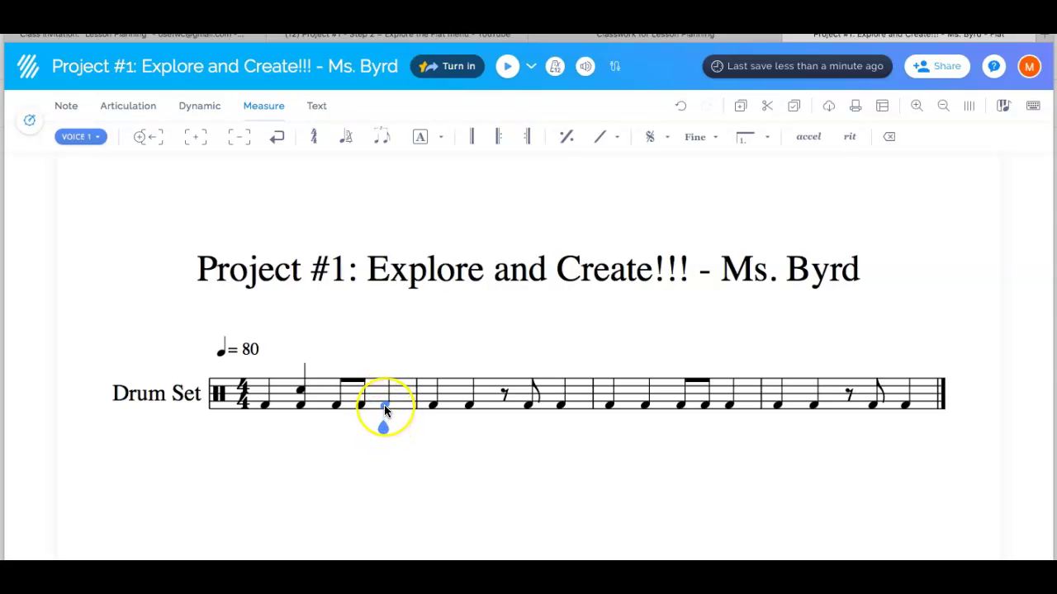
pyautogui.press('Left')
pyautogui.press('Left')
pyautogui.press('Left')
pyautogui.press('Right')
pyautogui.press('Right')
pyautogui.press('Right')
pyautogui.press('Right')
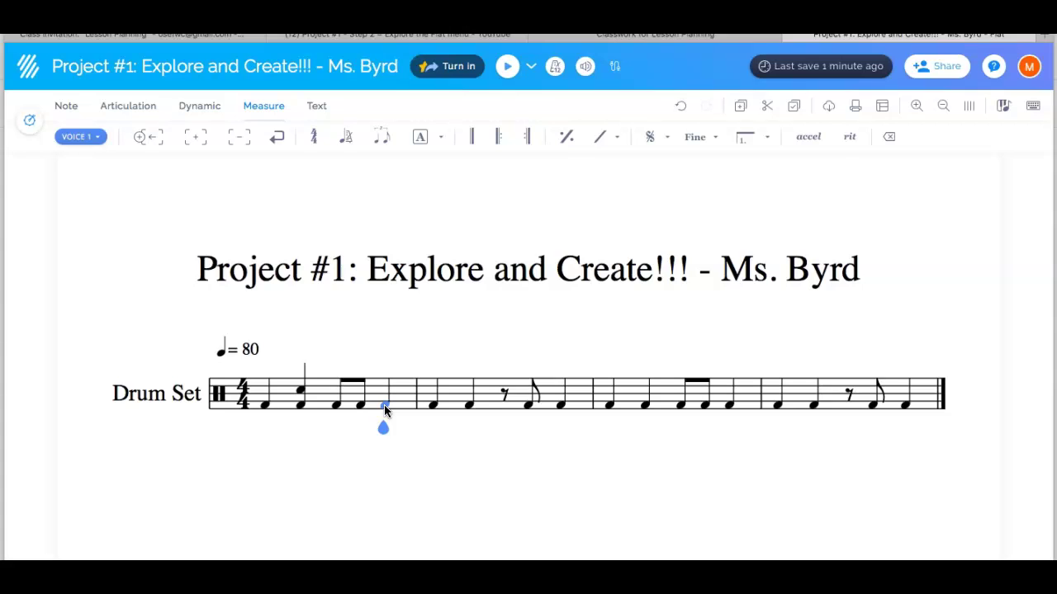
pyautogui.click(385, 397)
pyautogui.click(383, 394)
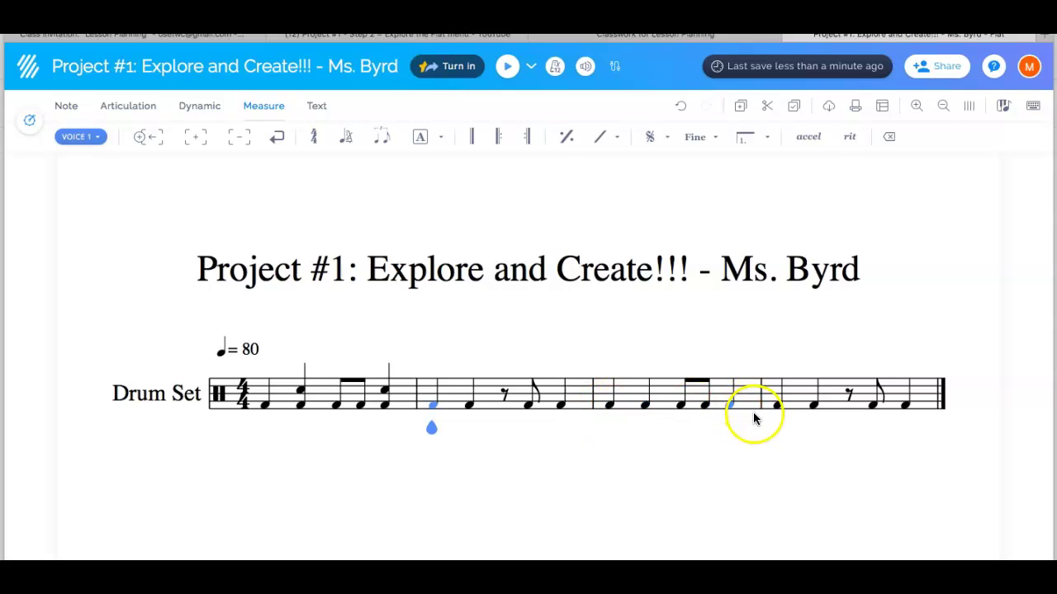
# Clear beat two of measure 3 and place a snare note on it
pyautogui.click(648, 406)
pyautogui.press('Delete')
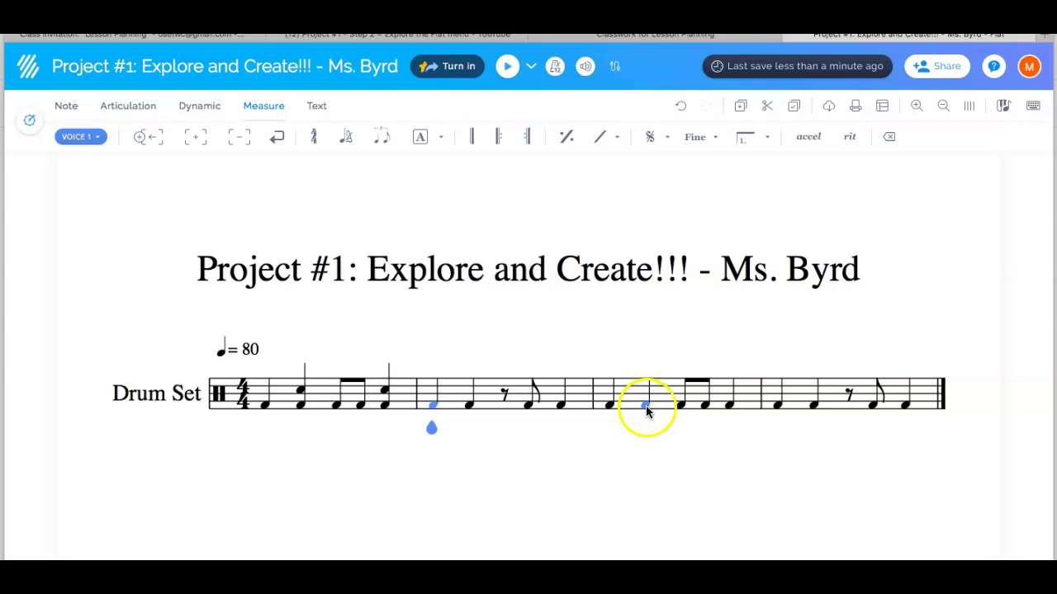
pyautogui.click(646, 408)
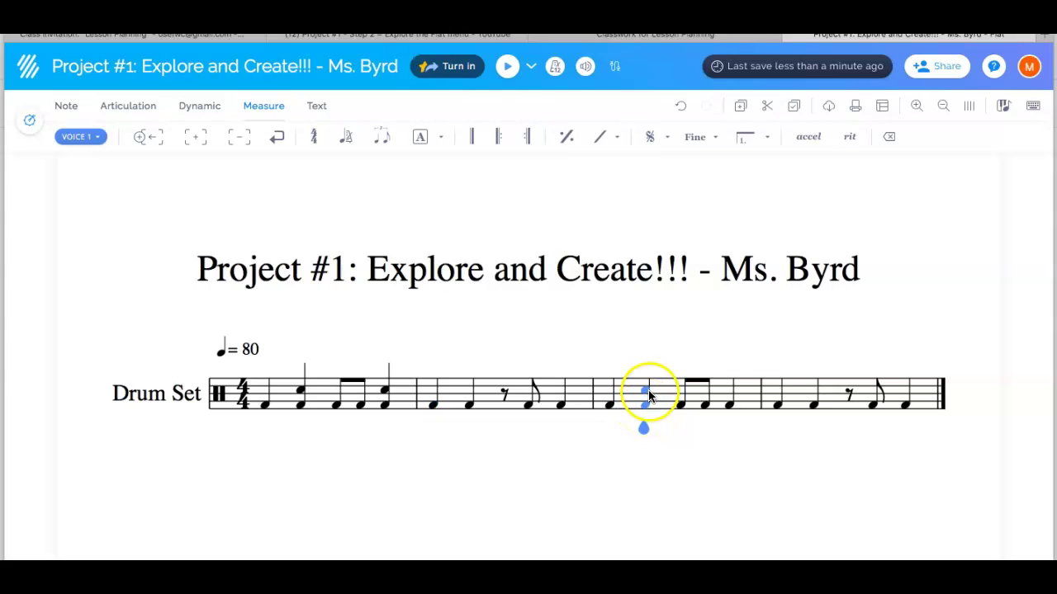
pyautogui.click(649, 394)
# Move to beat four of measure 3 and turn it into a rest
pyautogui.press('Right')
pyautogui.press('Right')
pyautogui.click(729, 400)
pyautogui.click(729, 391)
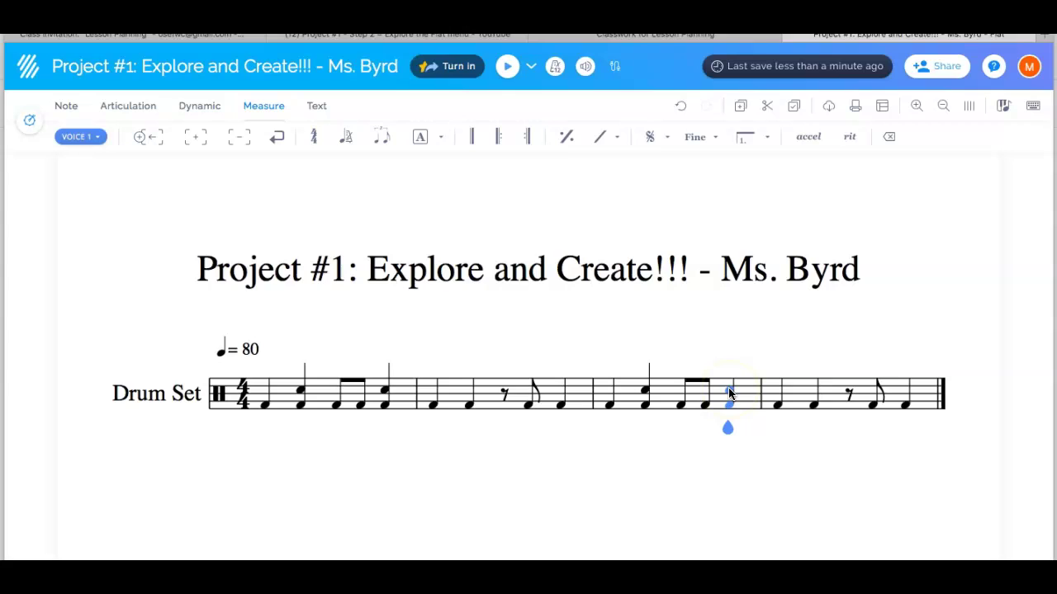
pyautogui.press('Left')
pyautogui.press('Left')
pyautogui.press('Left')
pyautogui.press('Right')
pyautogui.press('Right')
pyautogui.press('Right')
pyautogui.click(734, 432)
pyautogui.click(730, 391)
# Enter a snare note on beat four of measure 3
pyautogui.click(731, 396)
pyautogui.click(684, 105)
pyautogui.click(729, 387)
pyautogui.click(731, 480)
# Play the score, rewind to the beginning, and stop playback
pyautogui.click(507, 66)
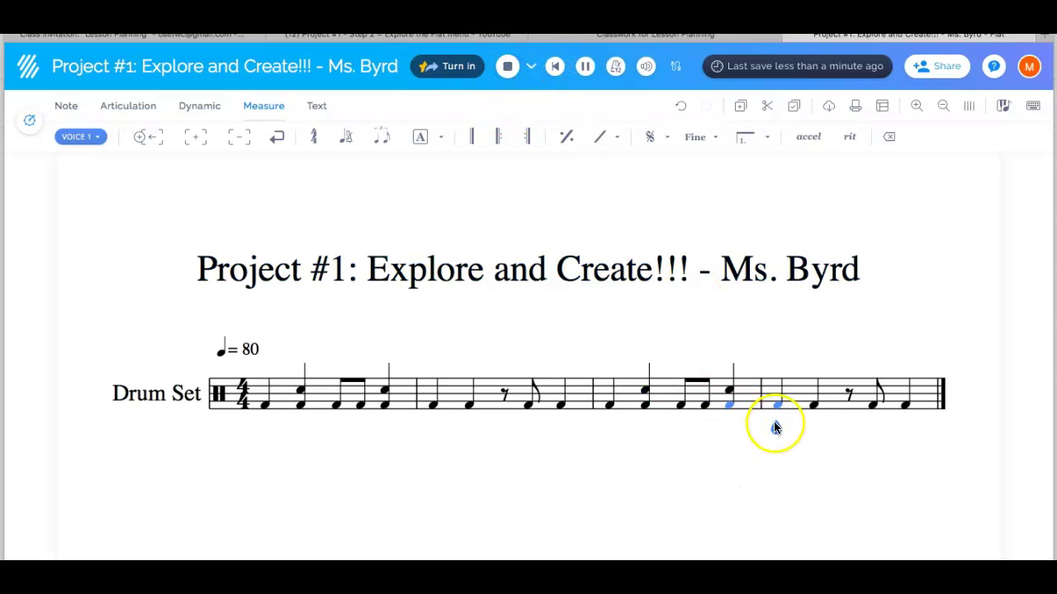
pyautogui.click(555, 66)
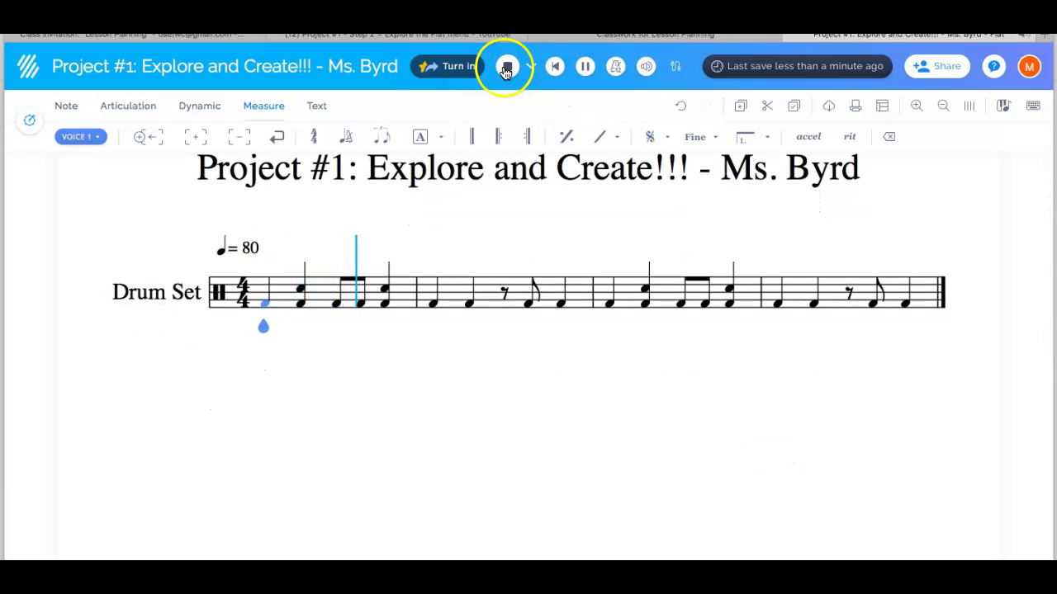
pyautogui.click(507, 66)
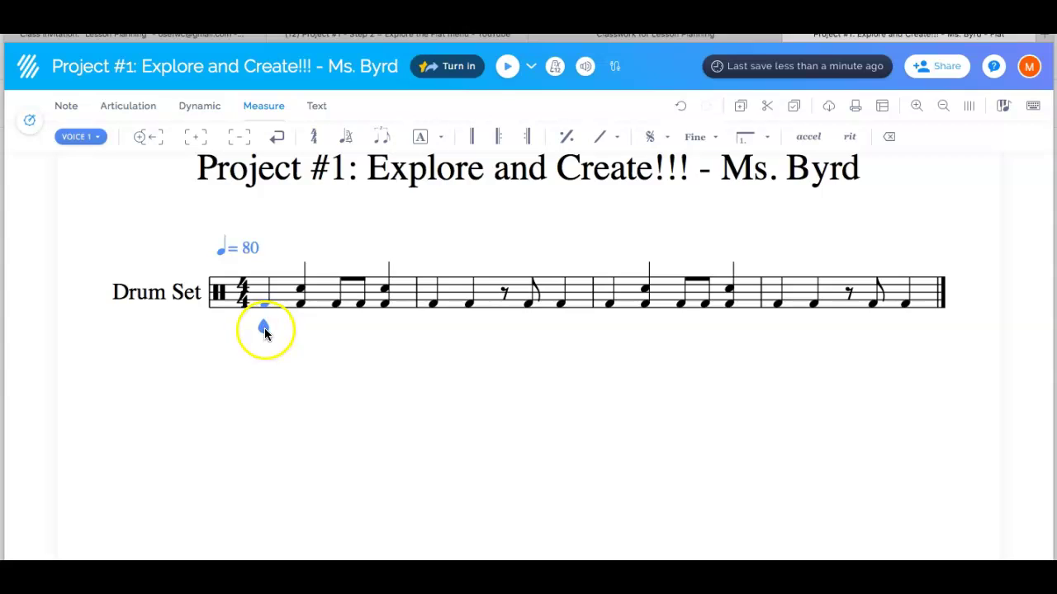
pyautogui.press('Right')
pyautogui.press('Right')
pyautogui.press('Left')
pyautogui.press('Left')
# Change the tempo marking from 80 to 100 and play the score back
pyautogui.click(431, 300)
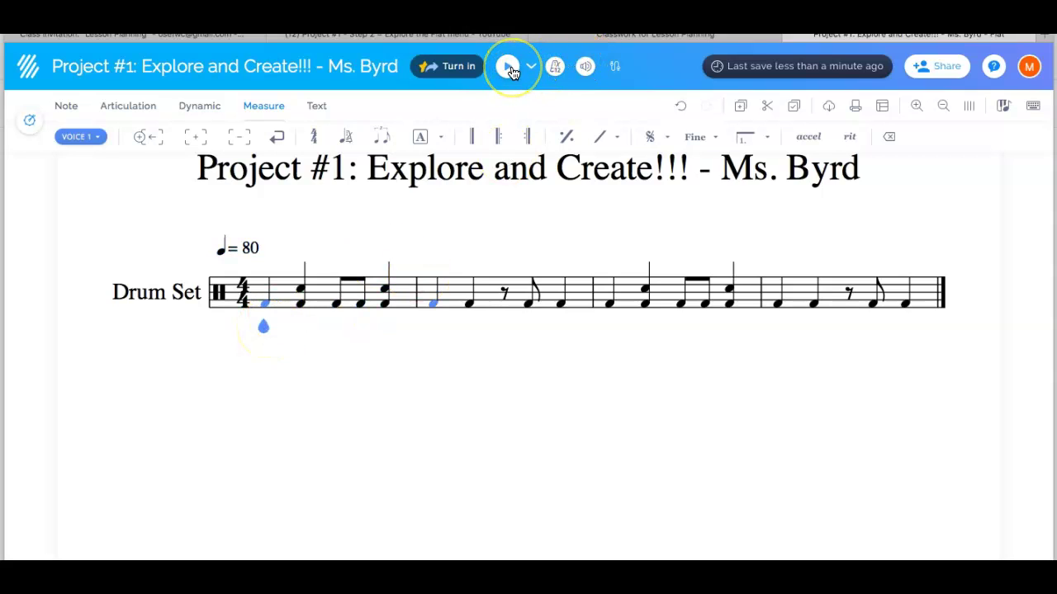
pyautogui.click(255, 249)
pyautogui.click(245, 270)
pyautogui.press('BackSpace')
pyautogui.press('BackSpace')
pyautogui.write('1')
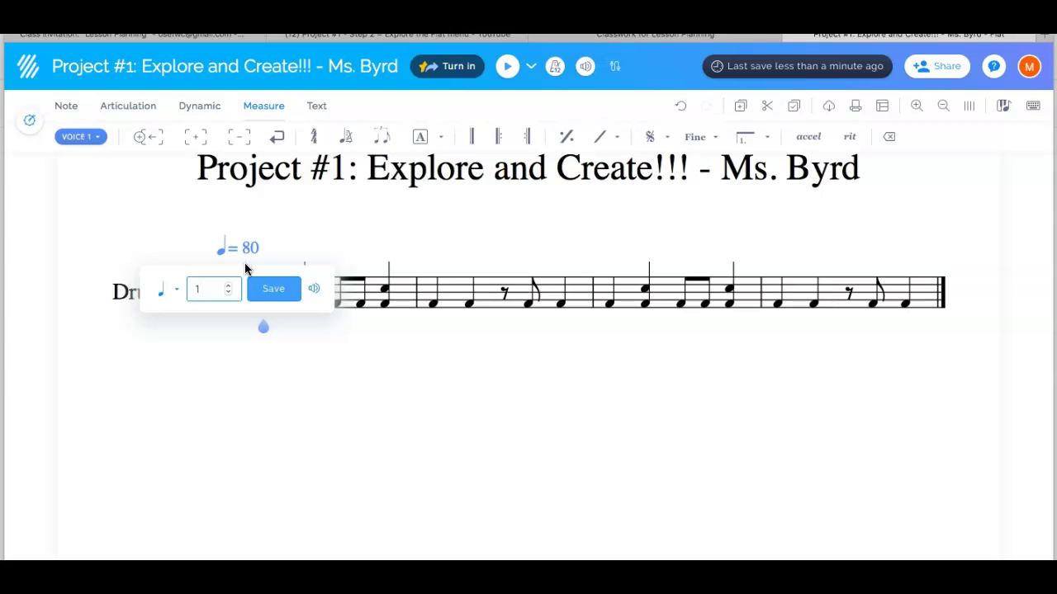
pyautogui.write('00')
pyautogui.click(283, 294)
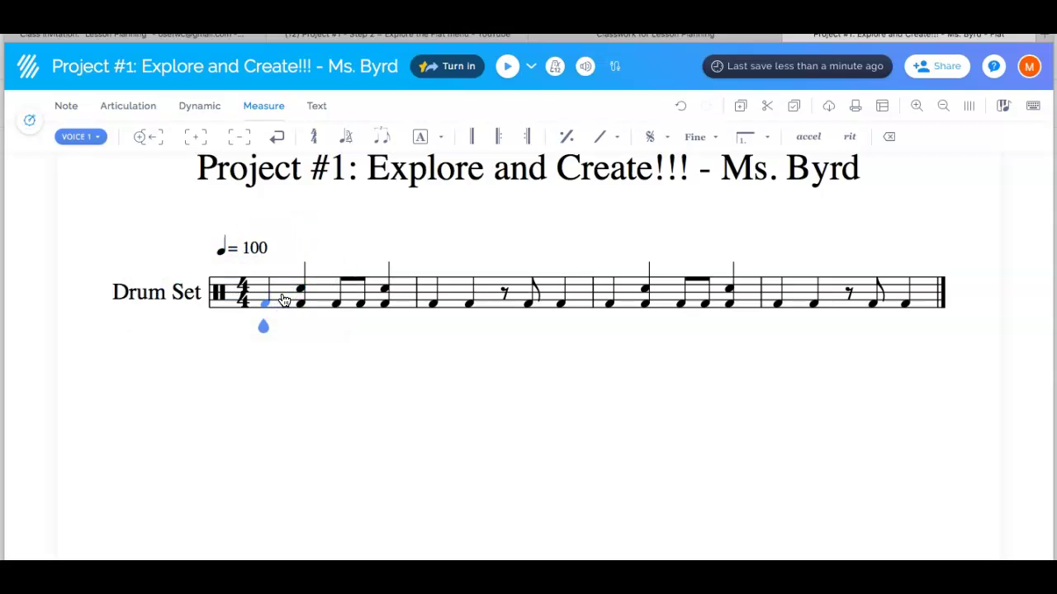
pyautogui.click(507, 67)
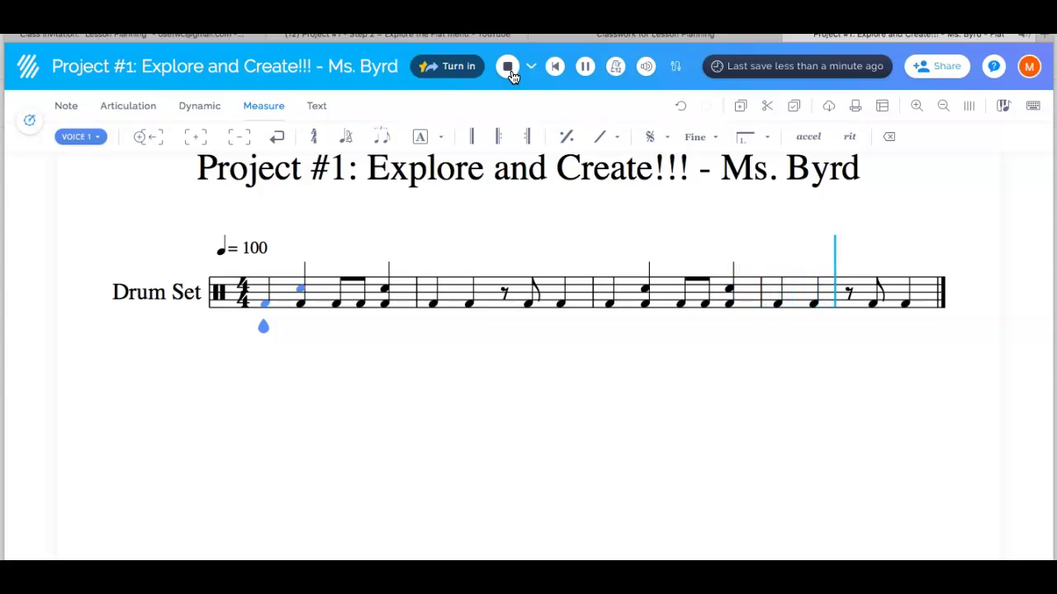
pyautogui.click(487, 75)
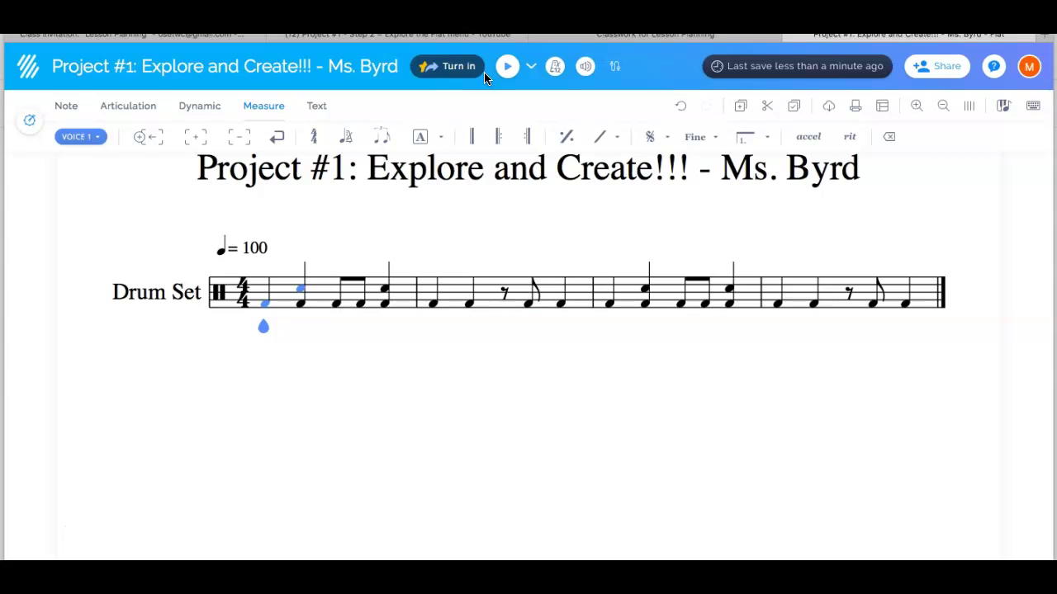
pyautogui.click(386, 260)
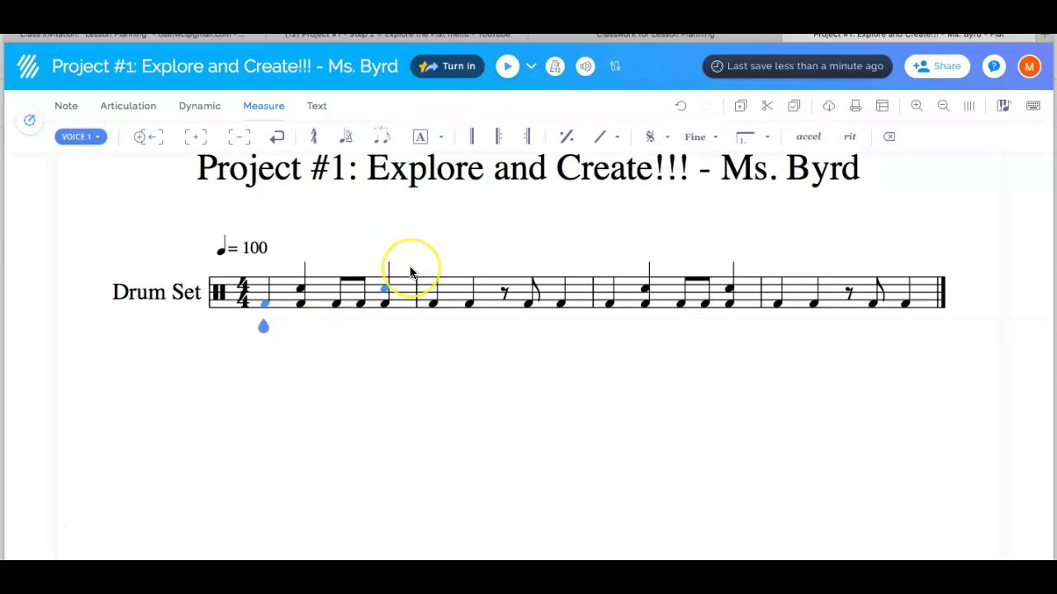